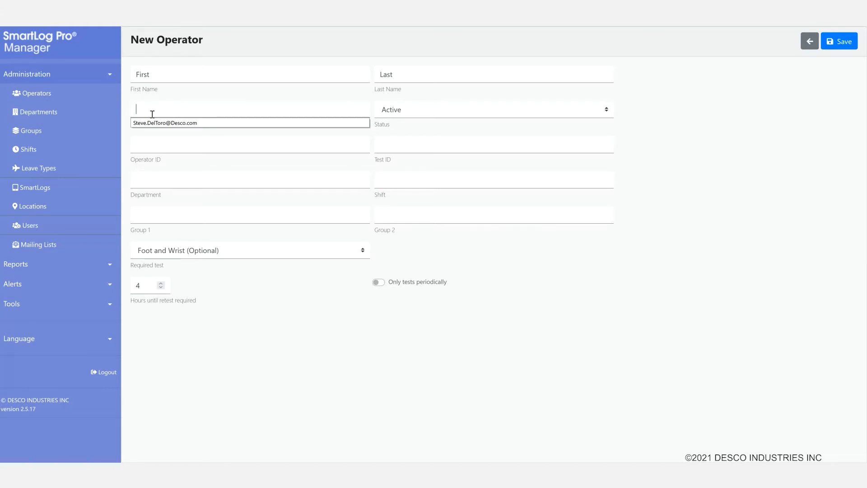
# Step: Enter the operator's e-mail address, leave status Active, and set Operator ID to 123456
pyautogui.write('a@a.com')
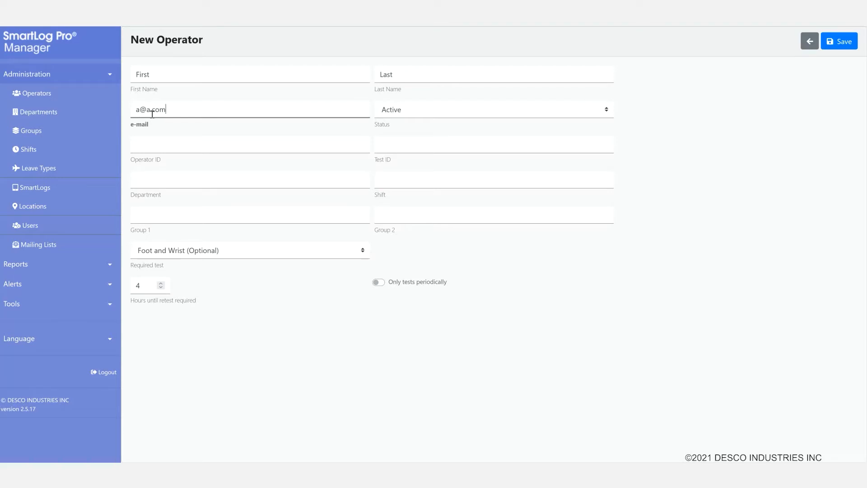
pyautogui.click(211, 145)
pyautogui.click(607, 111)
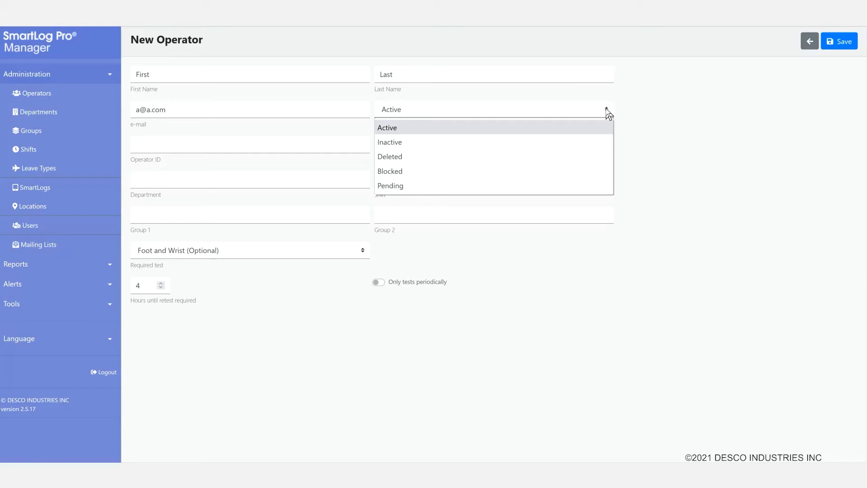
pyautogui.click(608, 113)
pyautogui.click(140, 146)
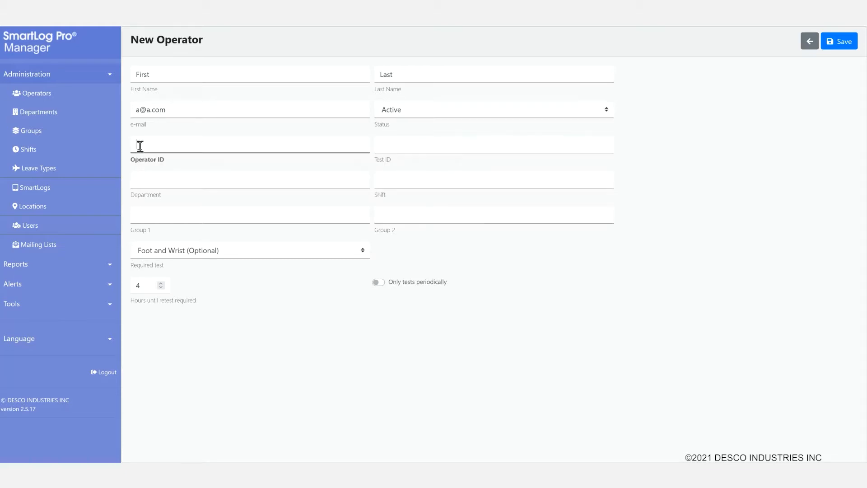
pyautogui.write('123456')
pyautogui.click(381, 145)
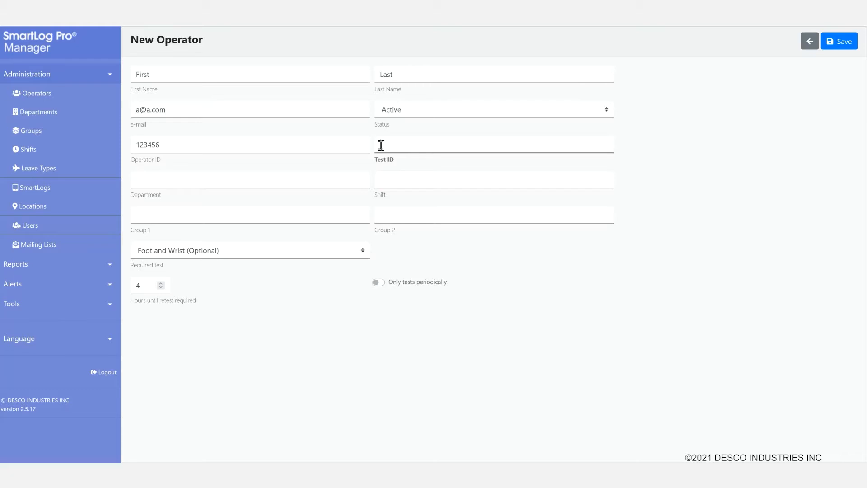
# Step: Enter 945678 in the Test ID field of the New Operator form
pyautogui.click(381, 145)
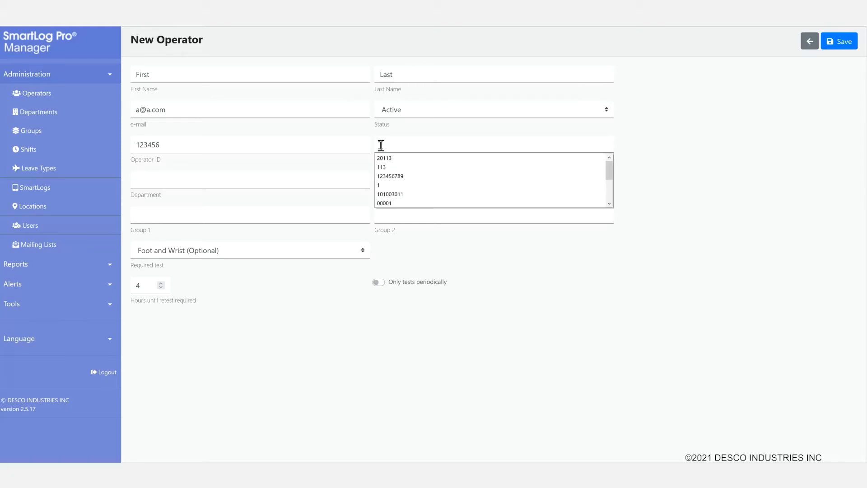
pyautogui.write('345678')
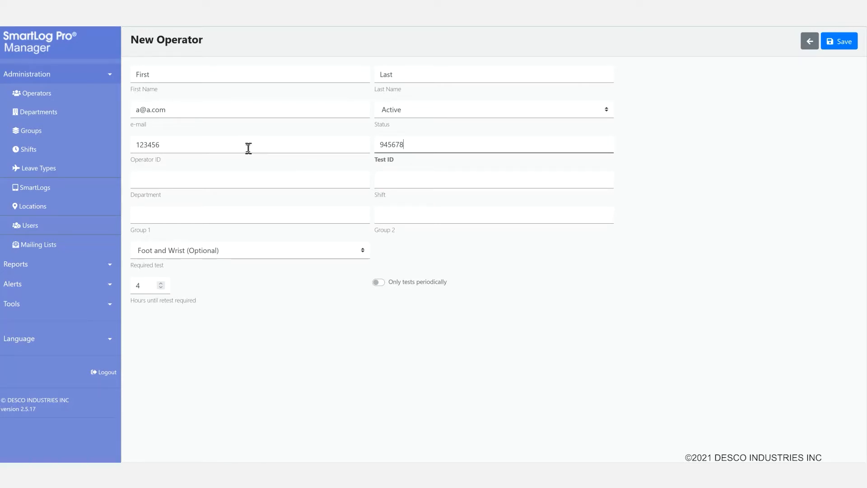
pyautogui.click(145, 182)
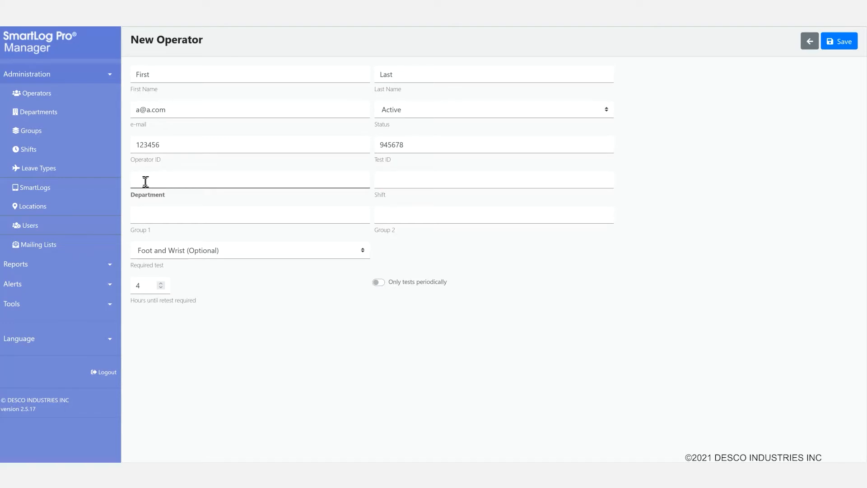
# Step: Choose Department 2, Shift Weekend and Group 1 Assembly from their dropdowns
pyautogui.click(145, 181)
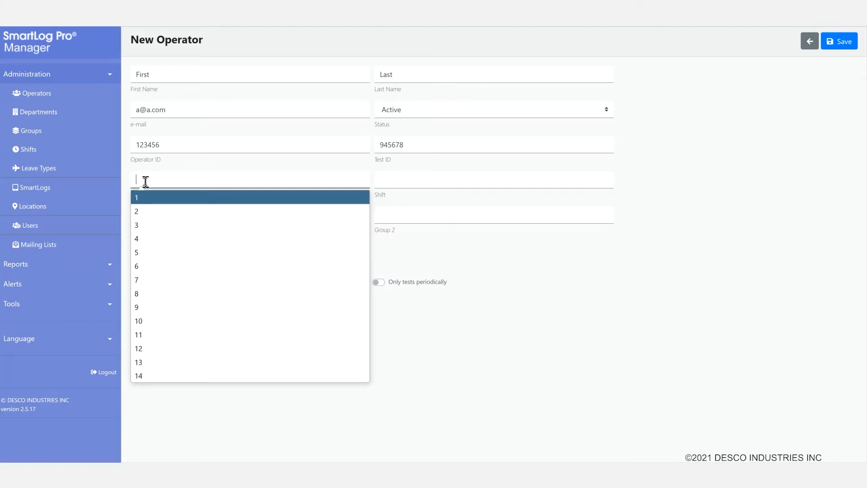
pyautogui.click(143, 213)
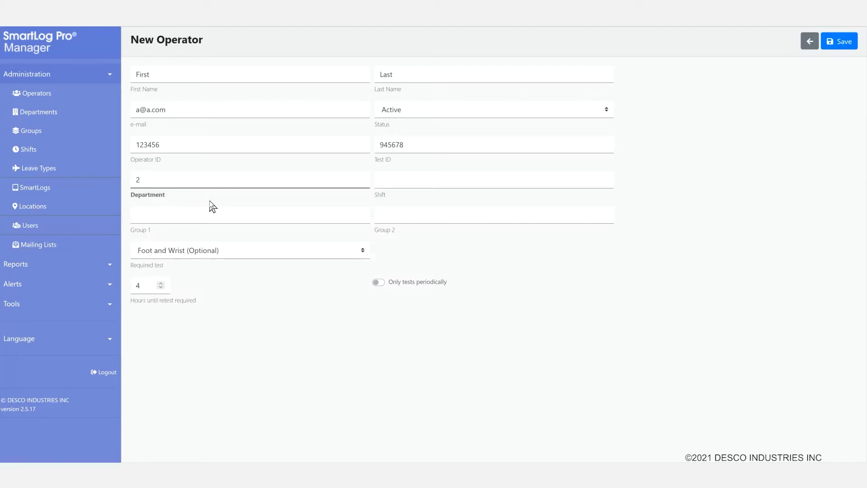
pyautogui.click(380, 181)
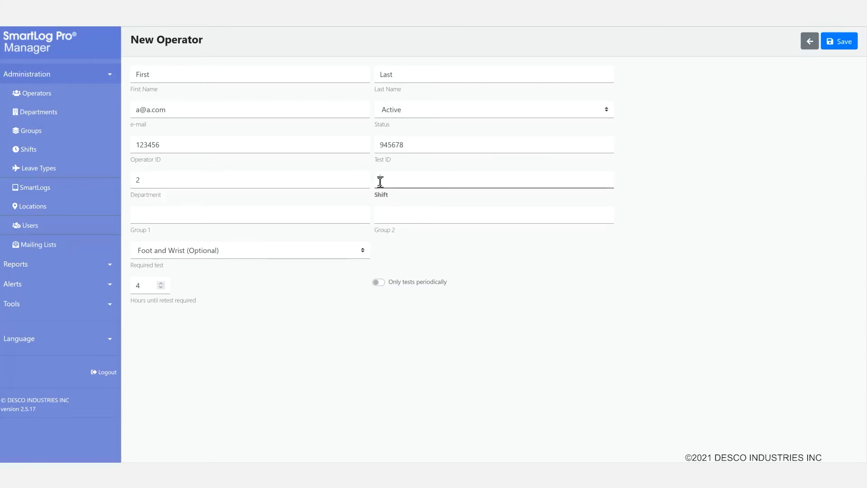
pyautogui.press('Down')
pyautogui.press('Down')
pyautogui.press('Down')
pyautogui.press('Down')
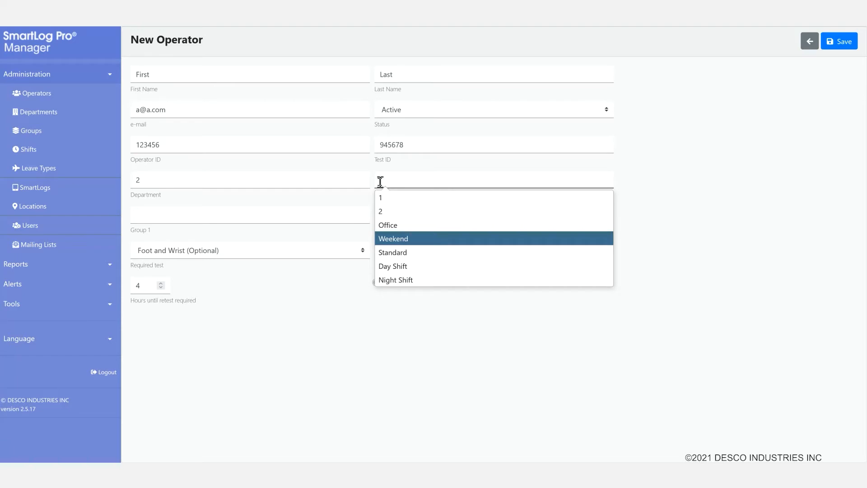
pyautogui.click(409, 239)
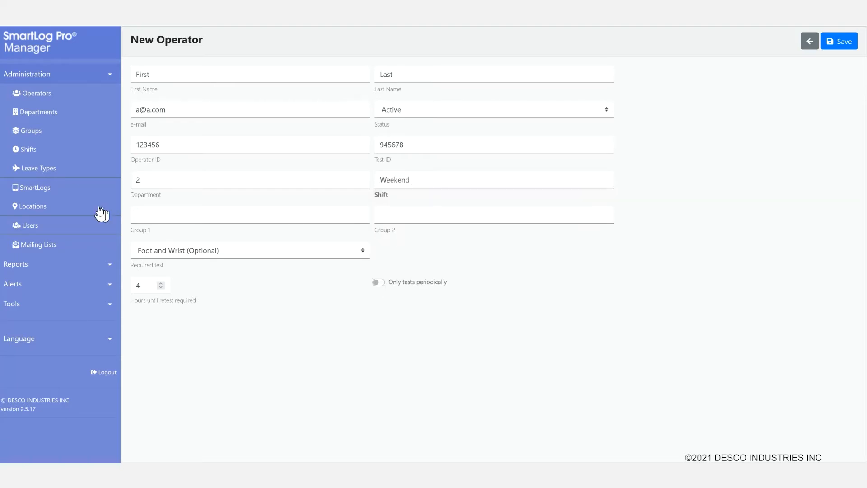
pyautogui.click(137, 217)
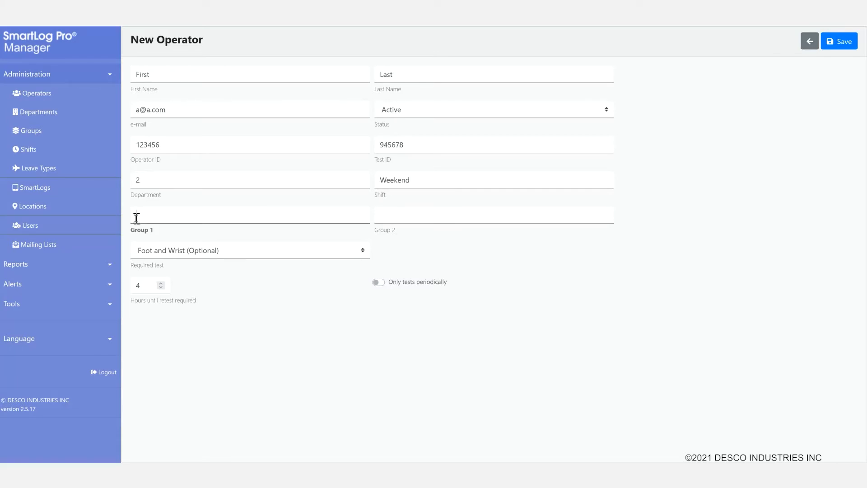
pyautogui.click(136, 217)
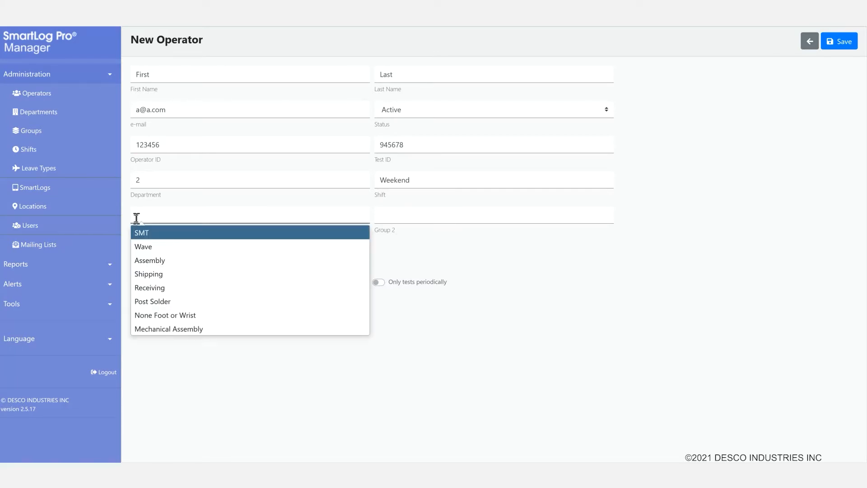
pyautogui.click(146, 261)
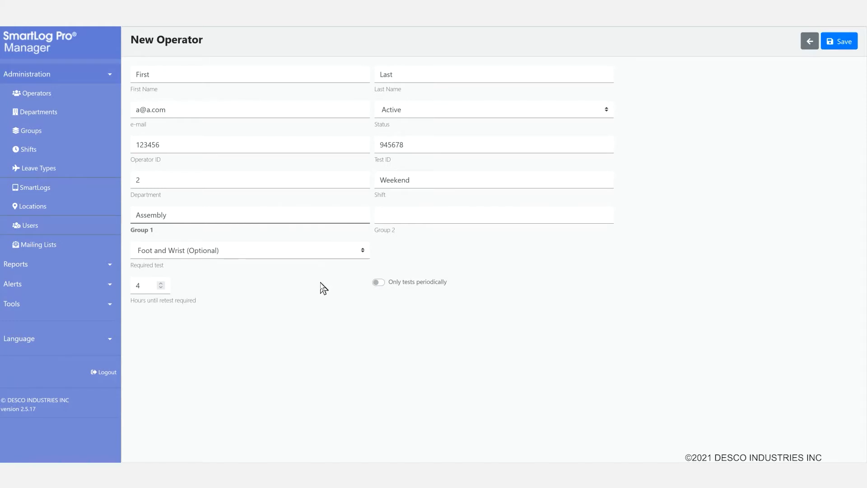
# Step: Set Required test to Wrist Only and retest hours to 24, leaving periodic-only testing off
pyautogui.click(362, 254)
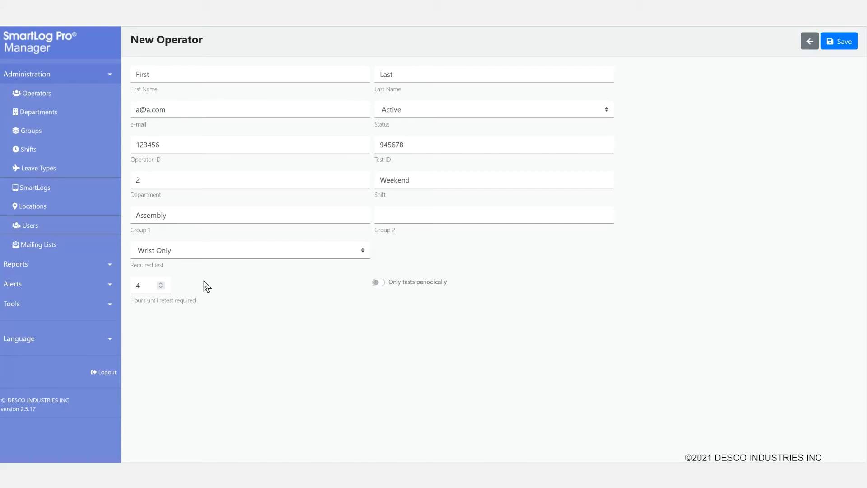
pyautogui.click(206, 286)
pyautogui.moveTo(142, 287); pyautogui.dragTo(136, 287)
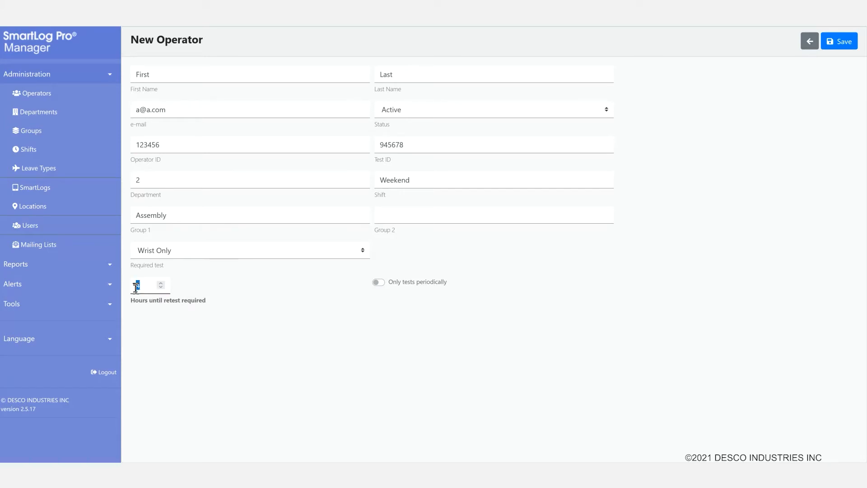
pyautogui.write('24')
pyautogui.click(379, 283)
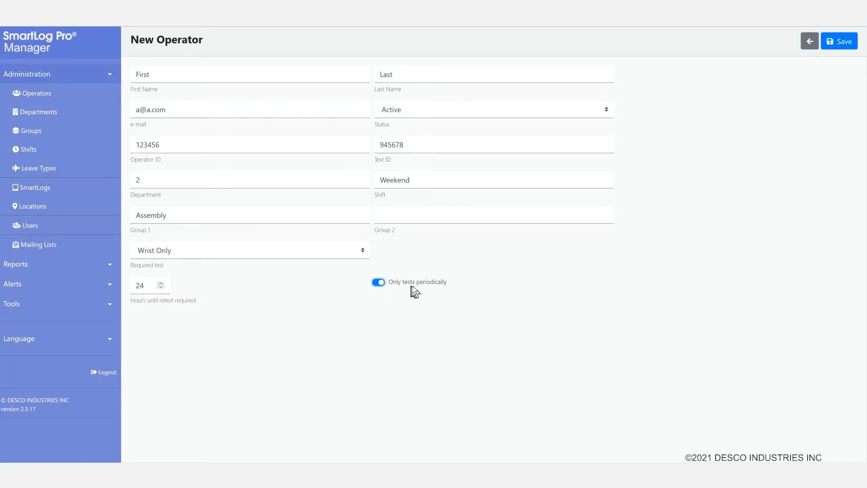
pyautogui.click(382, 284)
# Step: Save the new operator record
pyautogui.click(840, 44)
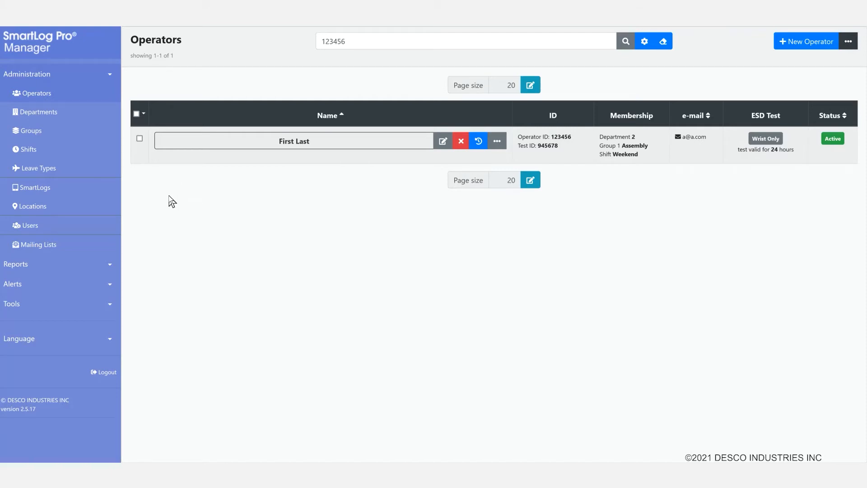
# Step: Go to Tools > Import Operators and bring up the Data Source file chooser
pyautogui.click(93, 305)
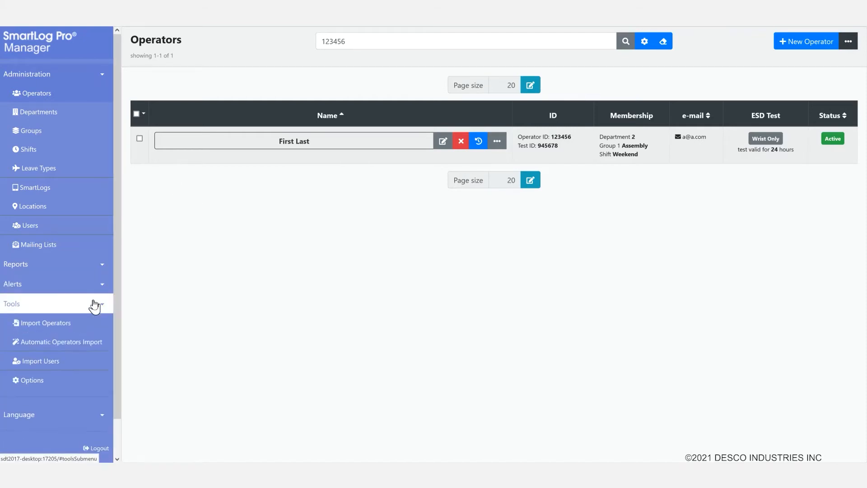
pyautogui.click(73, 325)
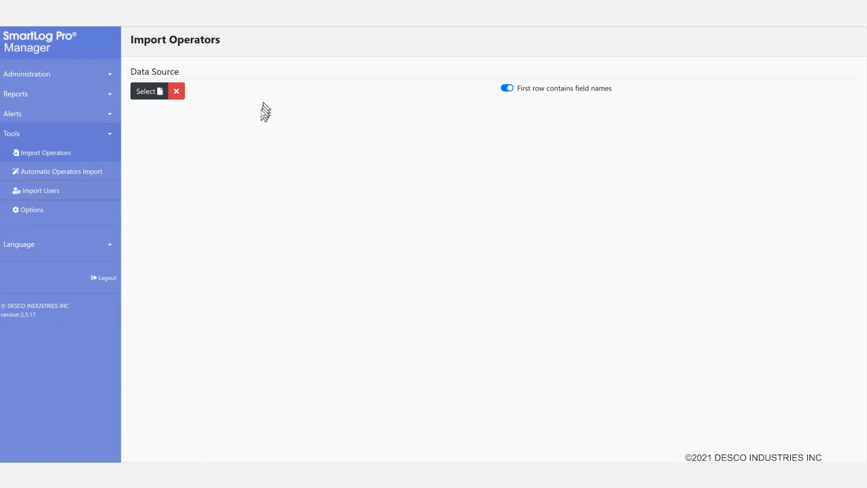
pyautogui.click(146, 93)
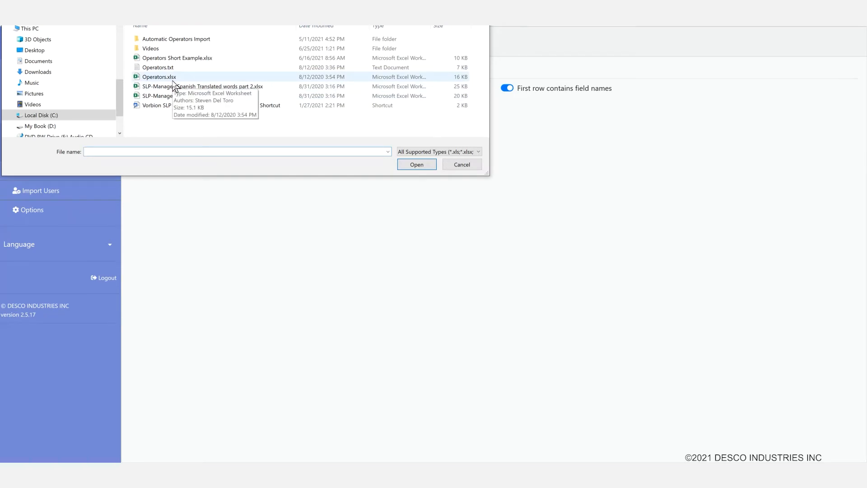
# Step: Load Operators Short Example.xlsx as the import data source
pyautogui.click(176, 58)
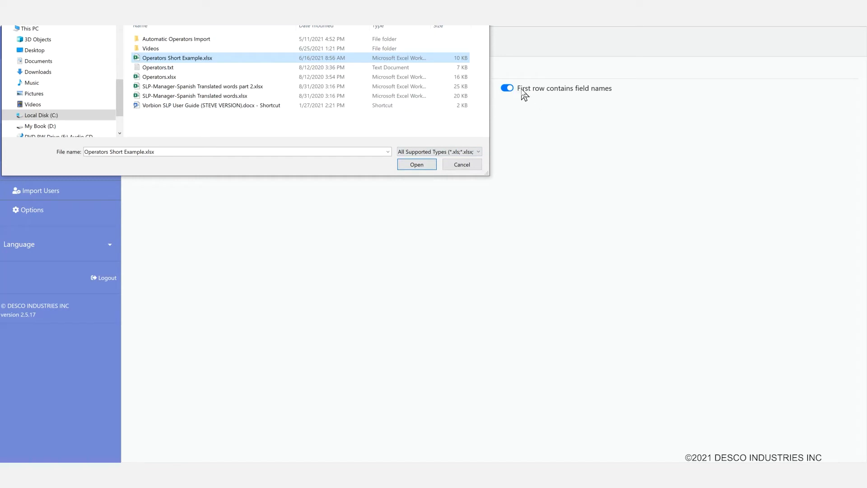
pyautogui.click(423, 164)
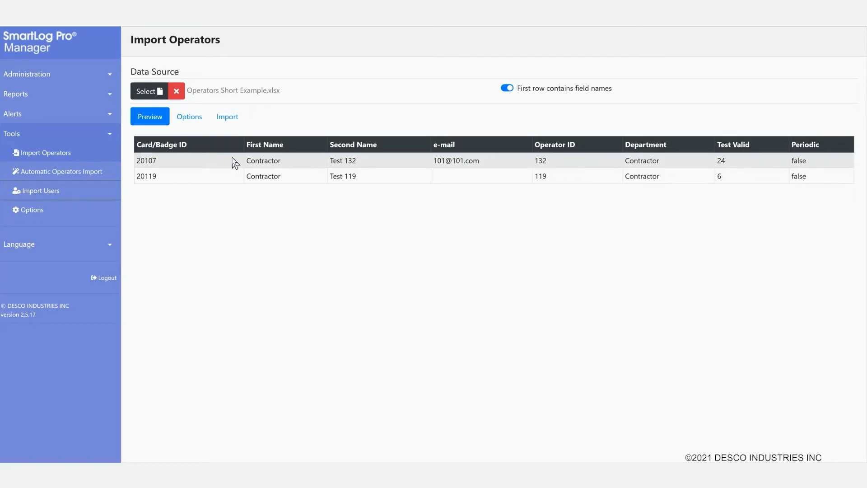
# Step: Show the Options view with the import column mapping and defaults
pyautogui.click(189, 118)
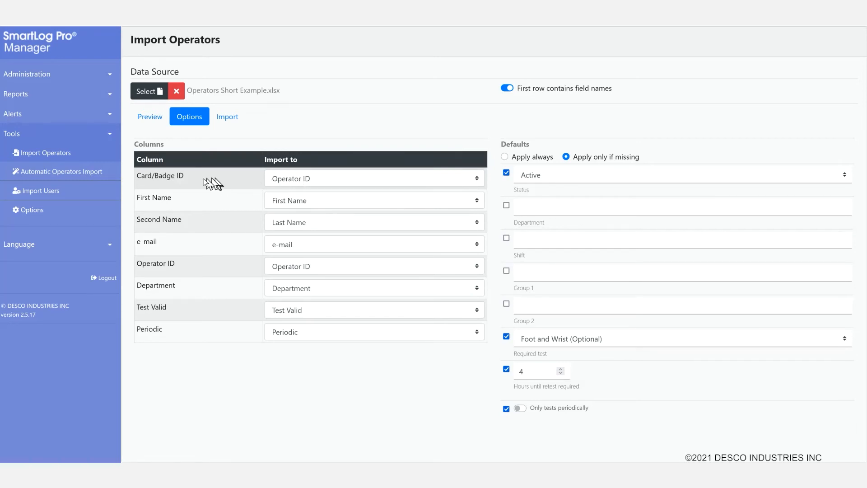
# Step: Map the Card/Badge ID column to Test ID, checking the Preview before returning to Options
pyautogui.click(478, 180)
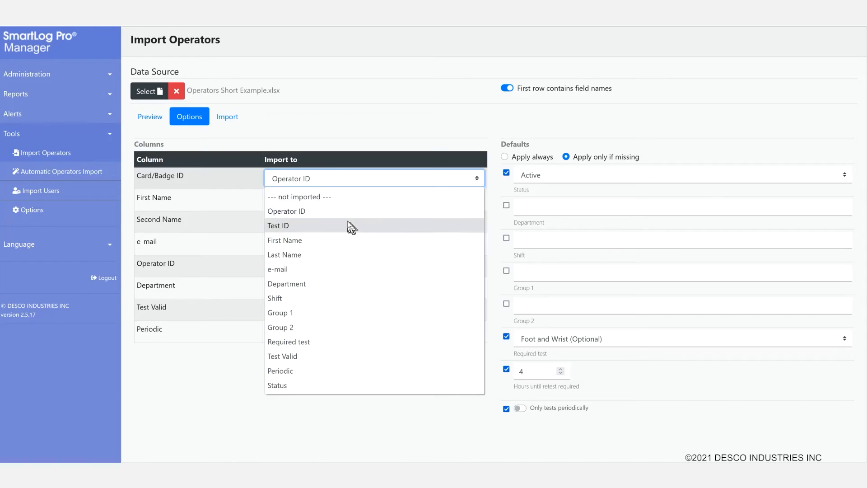
pyautogui.click(314, 229)
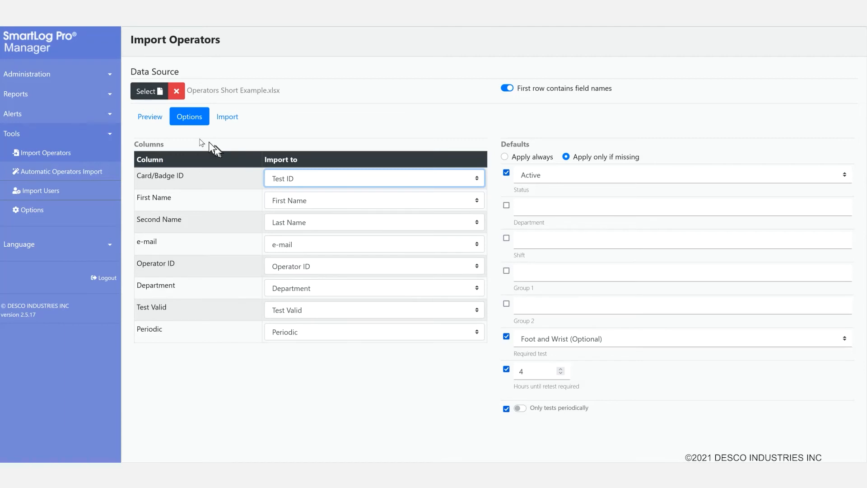
pyautogui.click(156, 118)
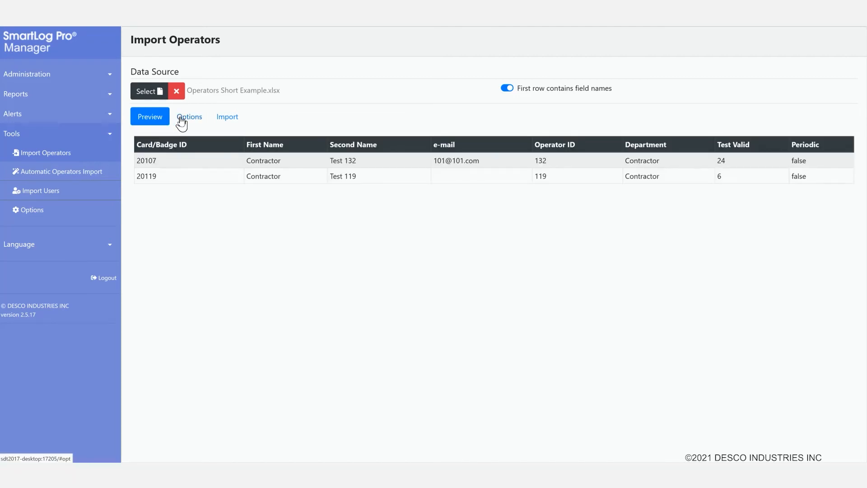
pyautogui.click(182, 118)
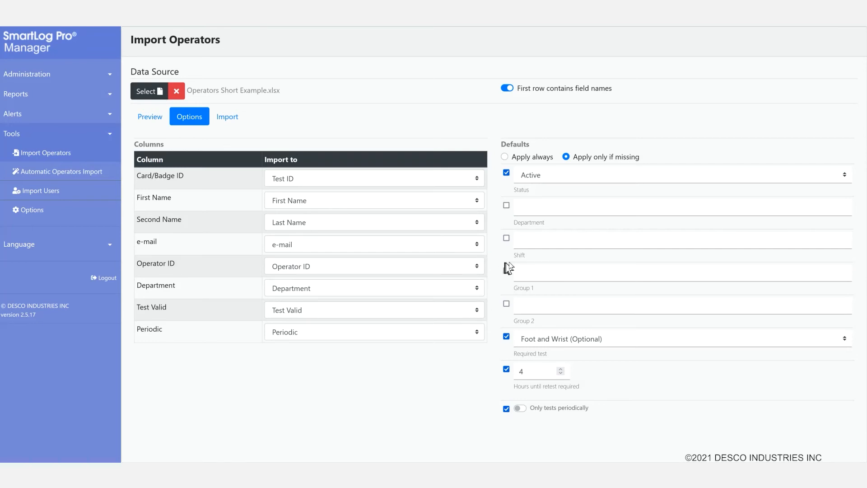
# Step: Enable the Department default and set its value to 2
pyautogui.click(507, 207)
pyautogui.click(537, 209)
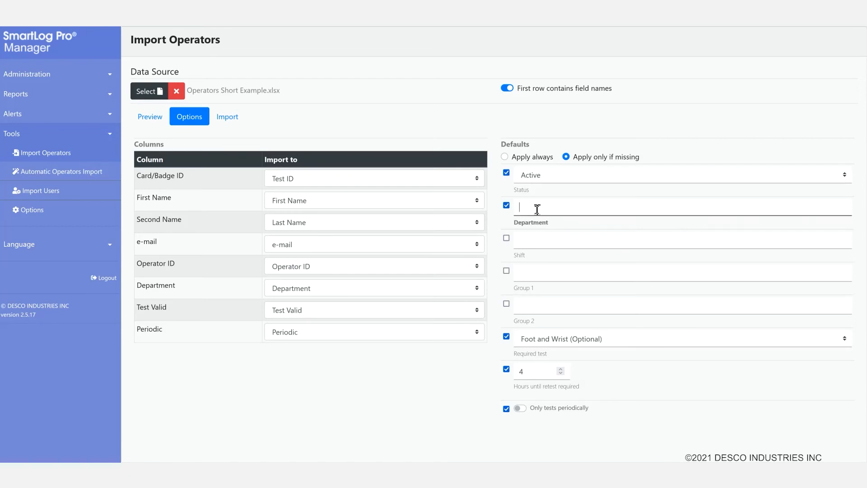
pyautogui.click(537, 209)
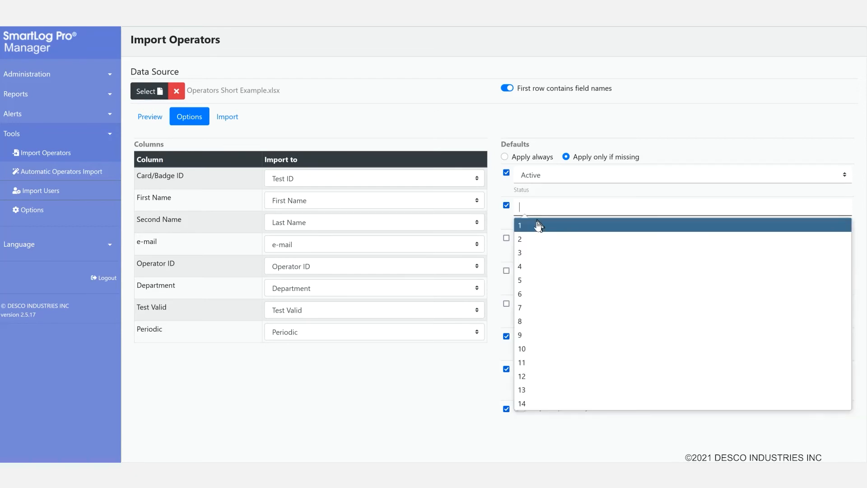
pyautogui.click(534, 240)
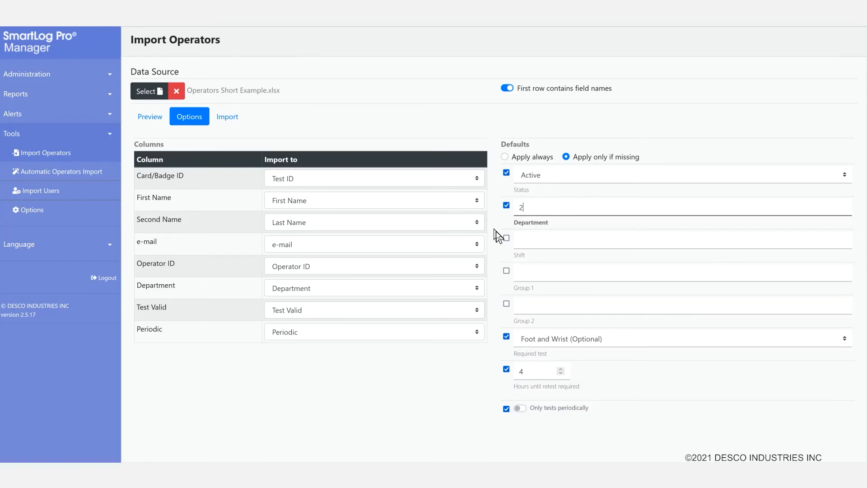
pyautogui.click(497, 267)
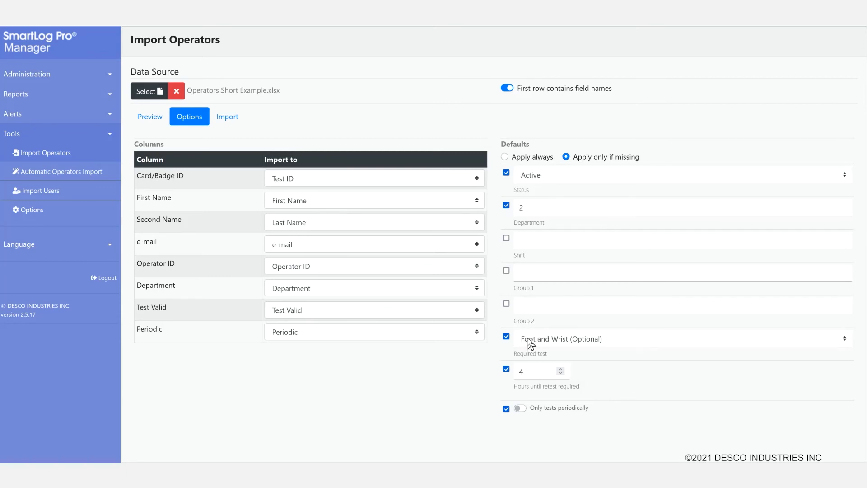
# Step: Prepare the Create list and import Contractor Test 132 and Contractor Test 119 from Operators Short Example.xlsx
pyautogui.click(228, 117)
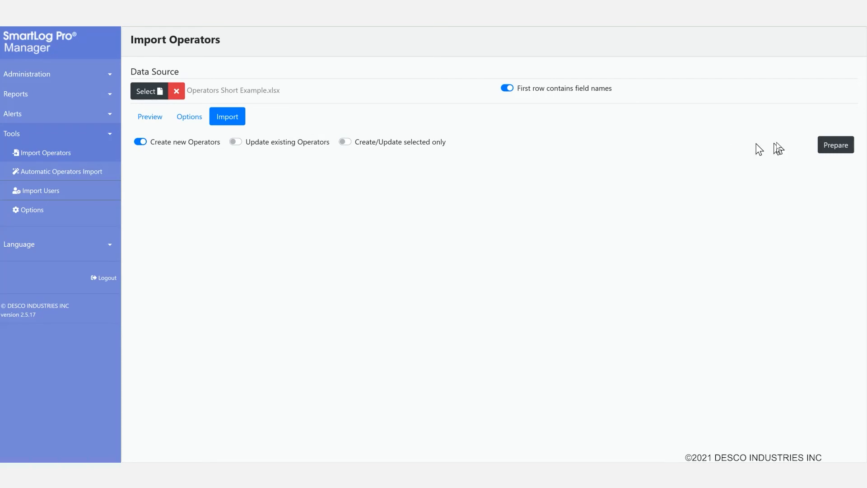
pyautogui.click(832, 151)
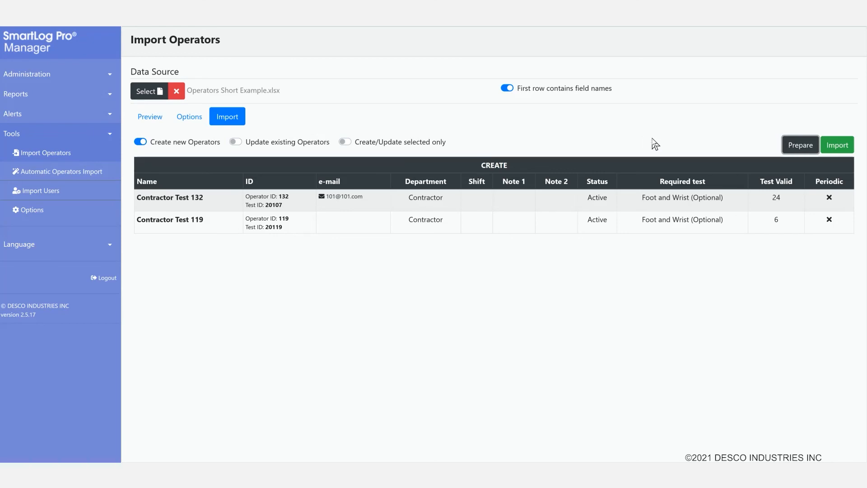
pyautogui.click(840, 148)
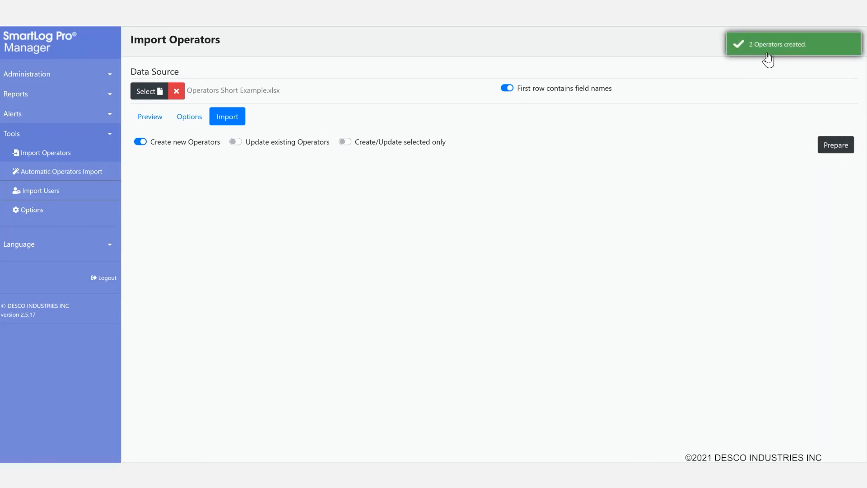
# Step: Filter the Operators list by 132 to find Contractor Test 132, then view Automatic Operators Import settings
pyautogui.click(40, 81)
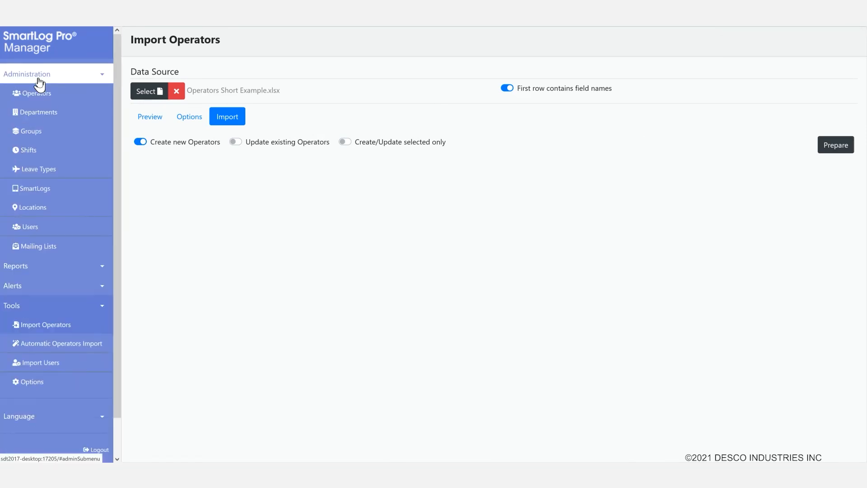
pyautogui.click(53, 98)
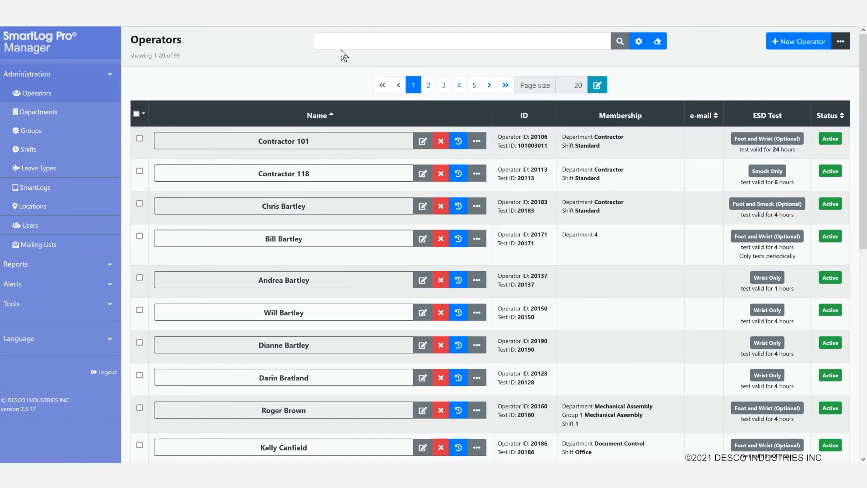
pyautogui.click(330, 41)
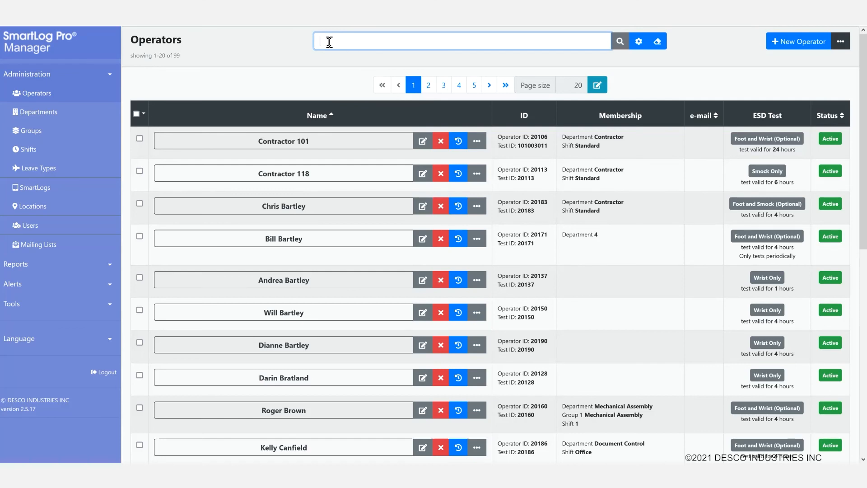
pyautogui.write('132')
pyautogui.click(621, 42)
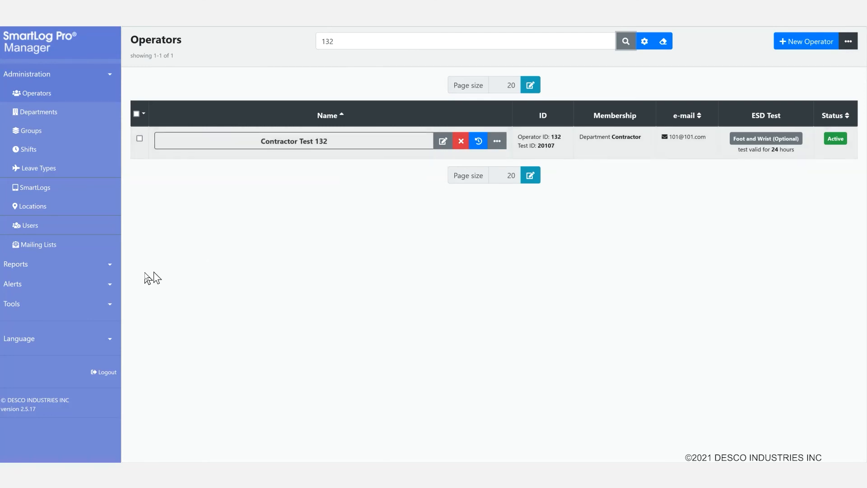
pyautogui.click(70, 309)
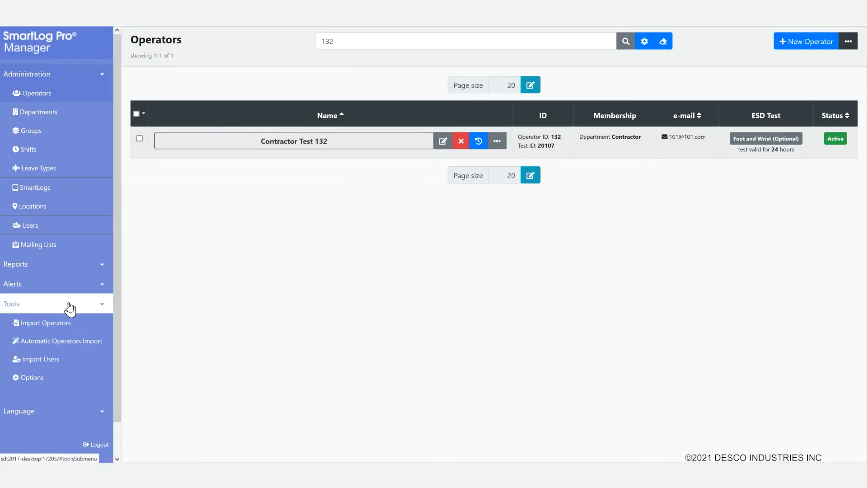
pyautogui.click(87, 344)
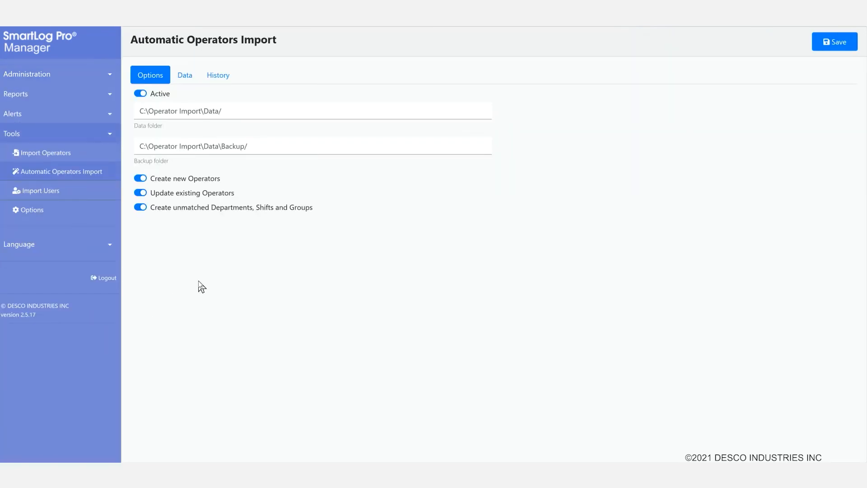